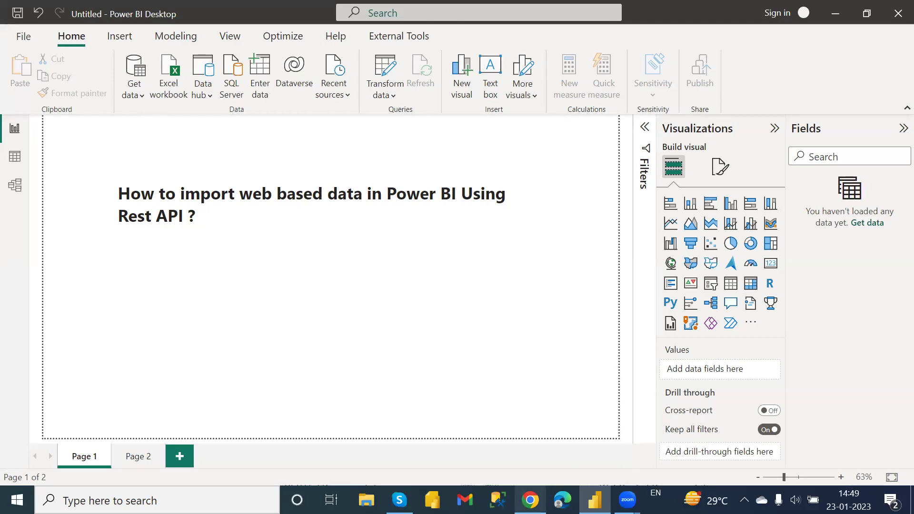
# - Switch to Chrome and open the Aggregates (Bars) endpoint in Polygon.io's RESTful documentation for stocks
pyautogui.click(530, 500)
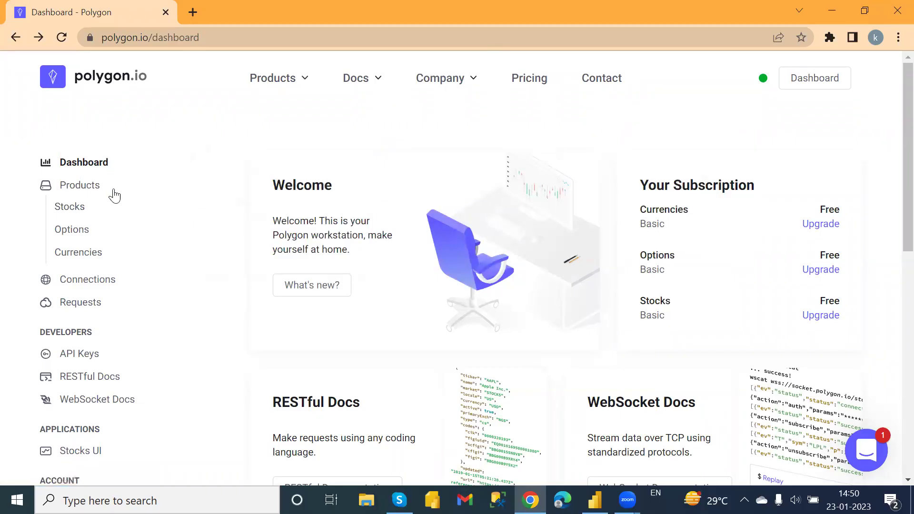
pyautogui.click(76, 213)
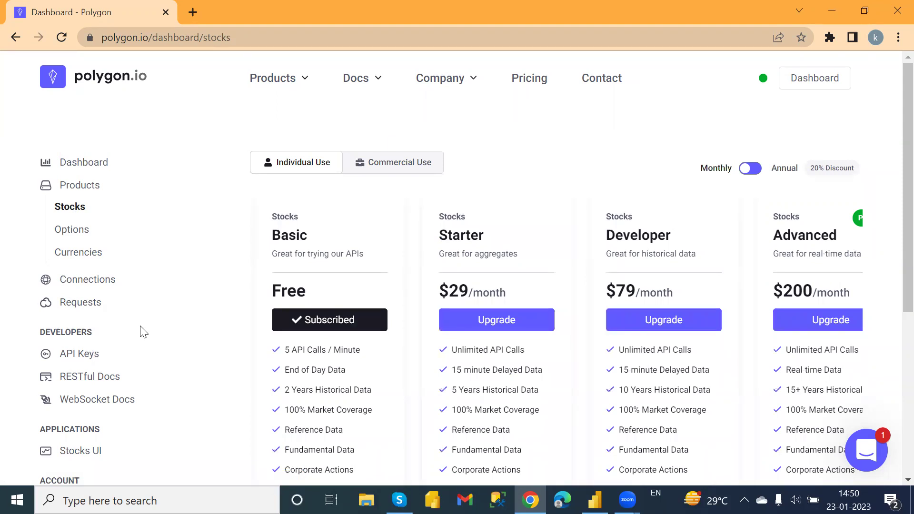
pyautogui.click(82, 381)
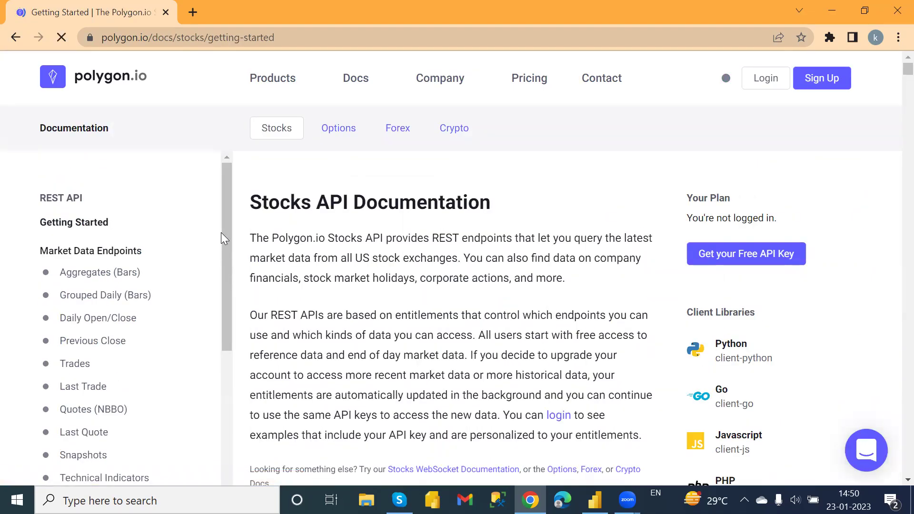
pyautogui.moveTo(222, 231); pyautogui.dragTo(224, 271)
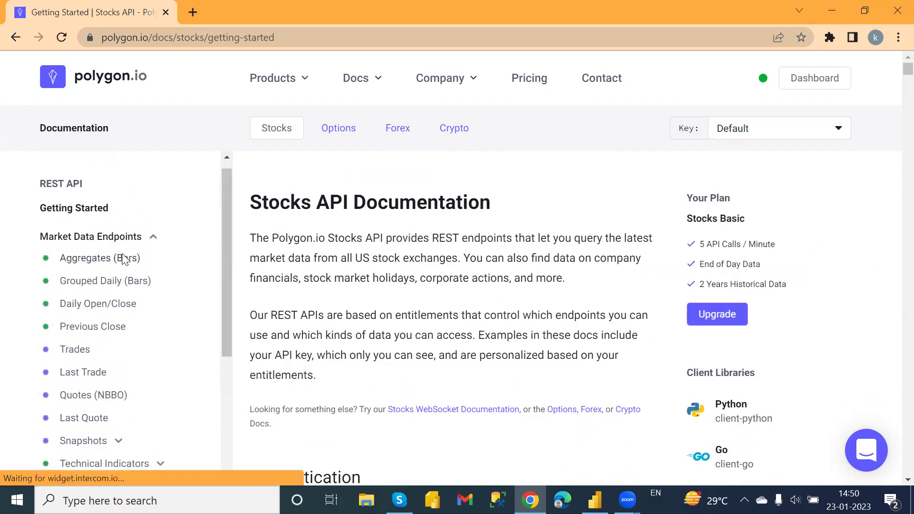
pyautogui.click(123, 258)
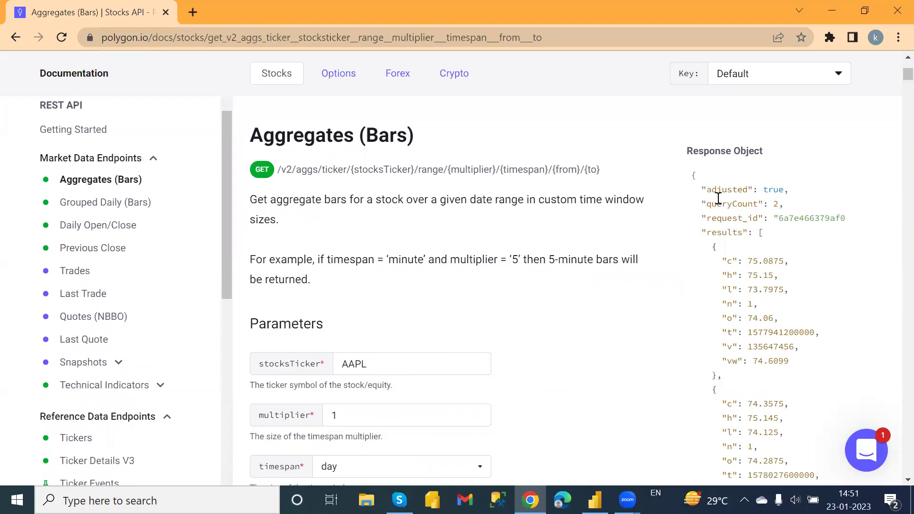
# - Set the start date of the AAPL aggregates query to 2021-01-01
pyautogui.scroll(-3, 632, 178)
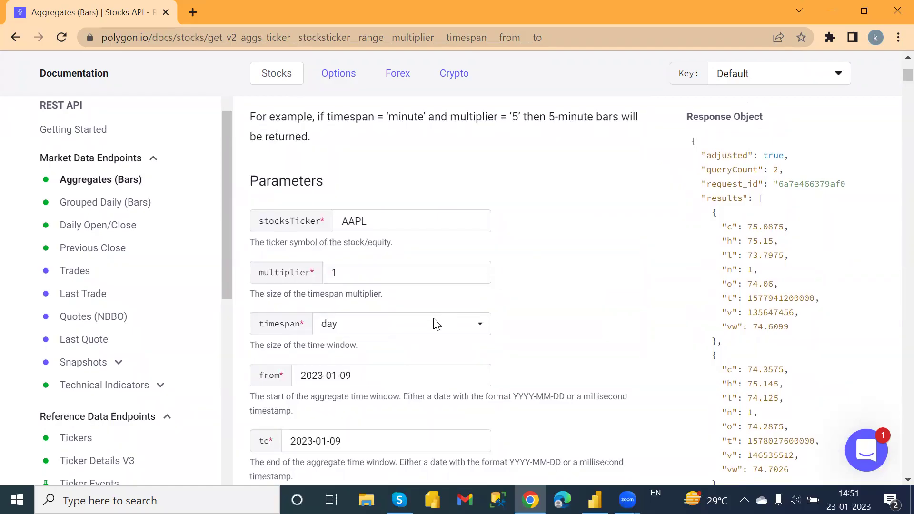
pyautogui.scroll(-2, 437, 324)
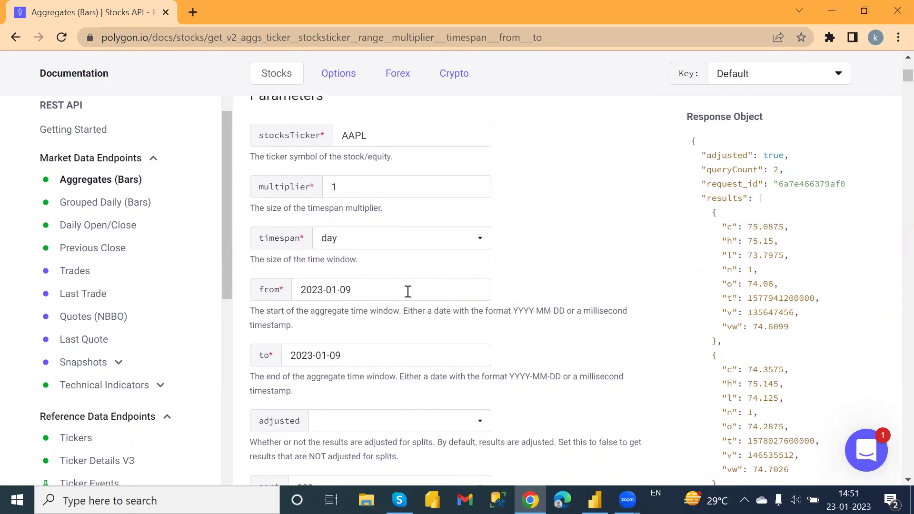
pyautogui.click(368, 289)
pyautogui.press('BackSpace')
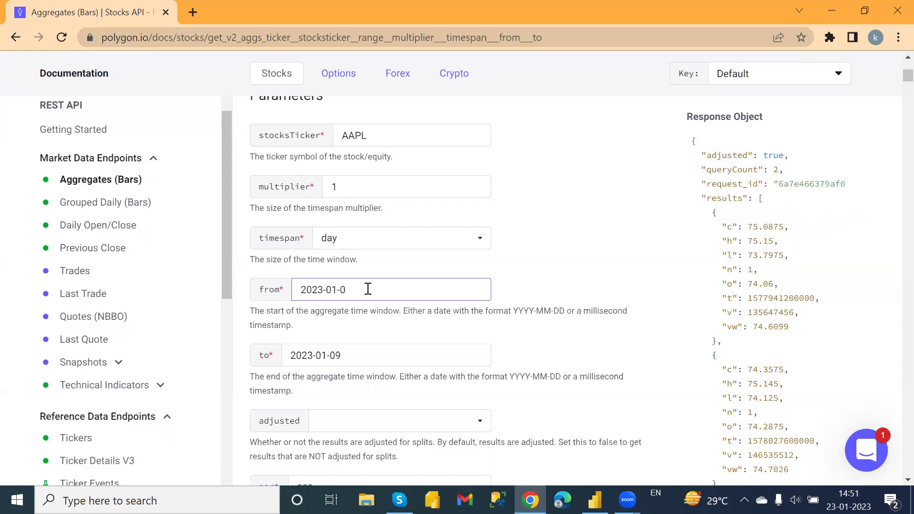
pyautogui.write('1')
pyautogui.click(323, 289)
pyautogui.press('BackSpace')
pyautogui.write('1')
pyautogui.click(396, 357)
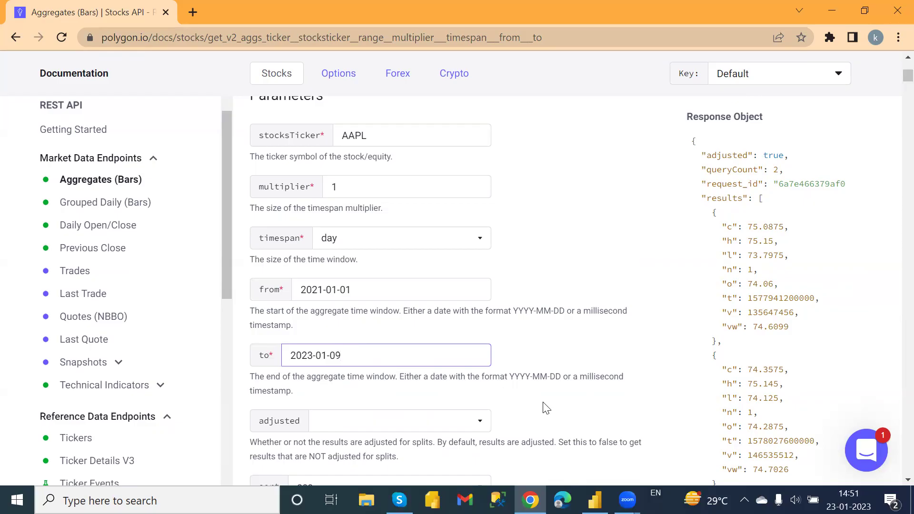
# - Examine the options offered for the adjusted and sort parameters
pyautogui.doubleClick(517, 417)
pyautogui.click(517, 419)
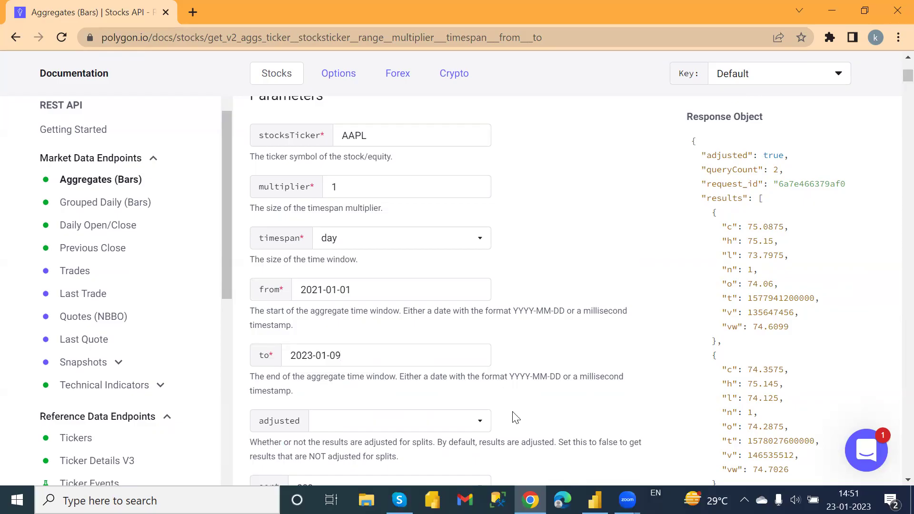
pyautogui.click(489, 423)
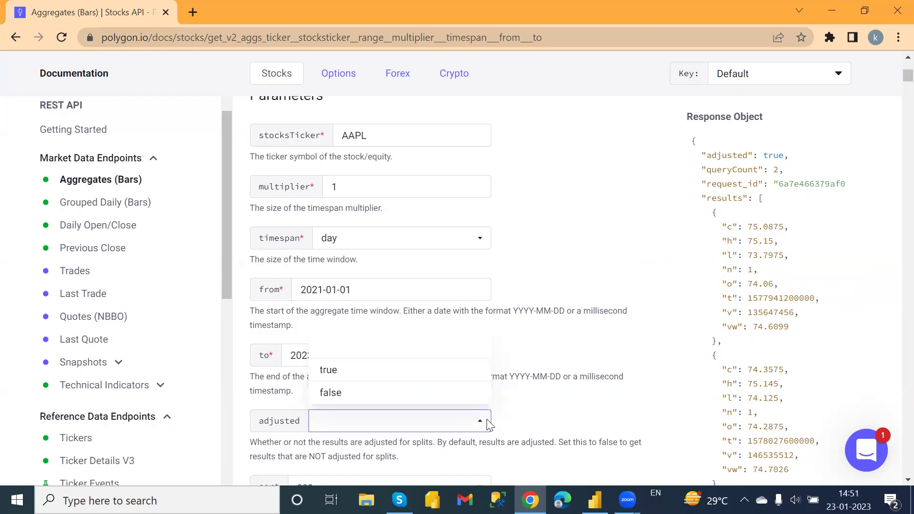
pyautogui.click(542, 421)
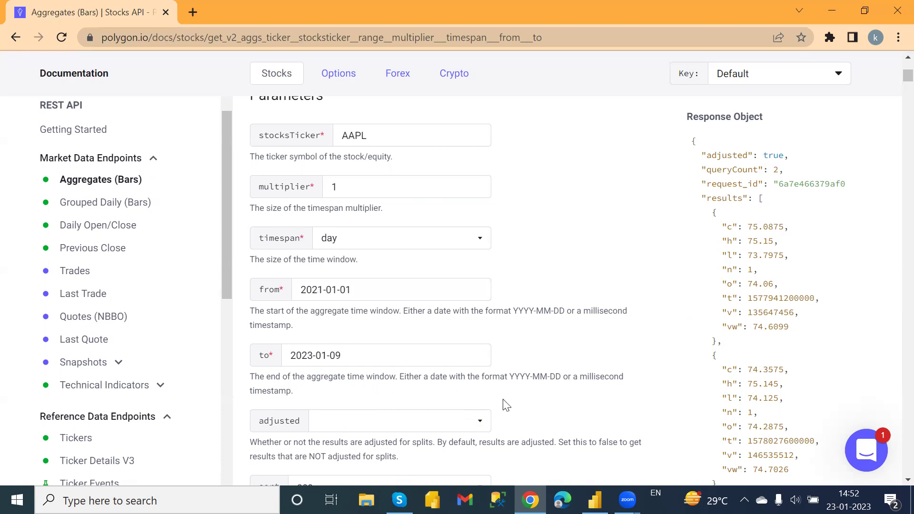
pyautogui.scroll(-1, 647, 318)
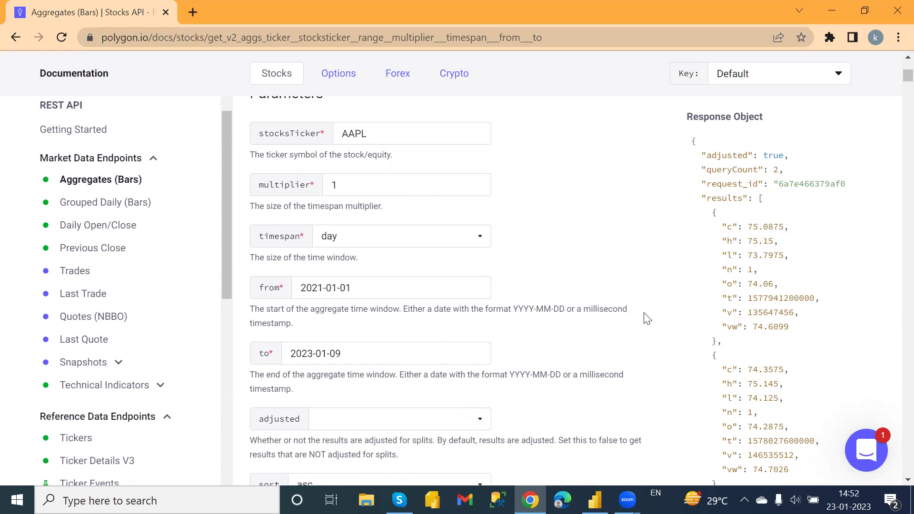
pyautogui.scroll(-2, 648, 319)
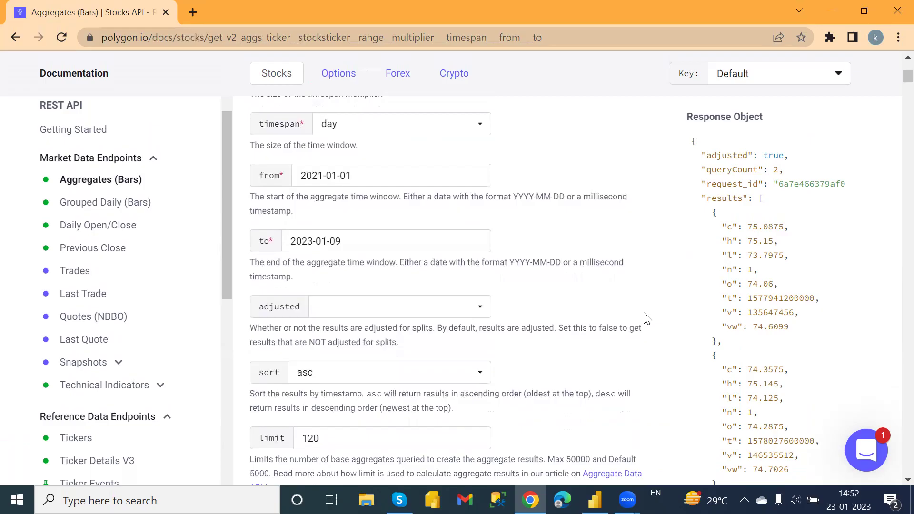
pyautogui.click(481, 373)
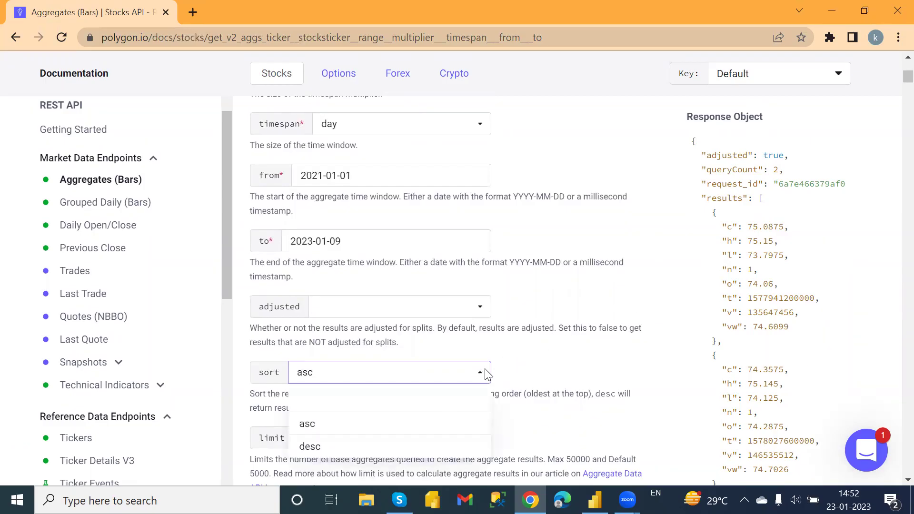
pyautogui.click(482, 373)
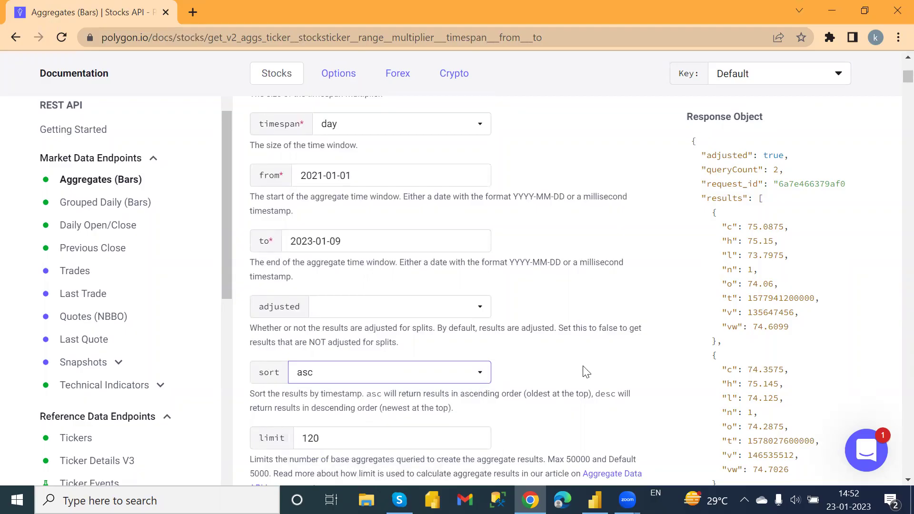
# - Set the limit parameter of the aggregates query to 500
pyautogui.click(350, 437)
pyautogui.press('BackSpace')
pyautogui.press('BackSpace')
pyautogui.press('BackSpace')
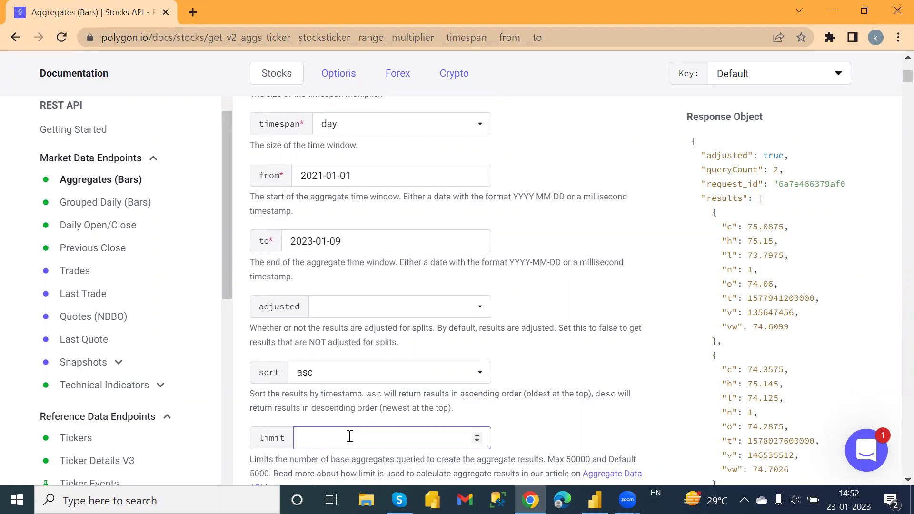
pyautogui.write('500')
pyautogui.click(548, 406)
# - Run the AAPL aggregates query and copy its request URL
pyautogui.scroll(-2, 546, 401)
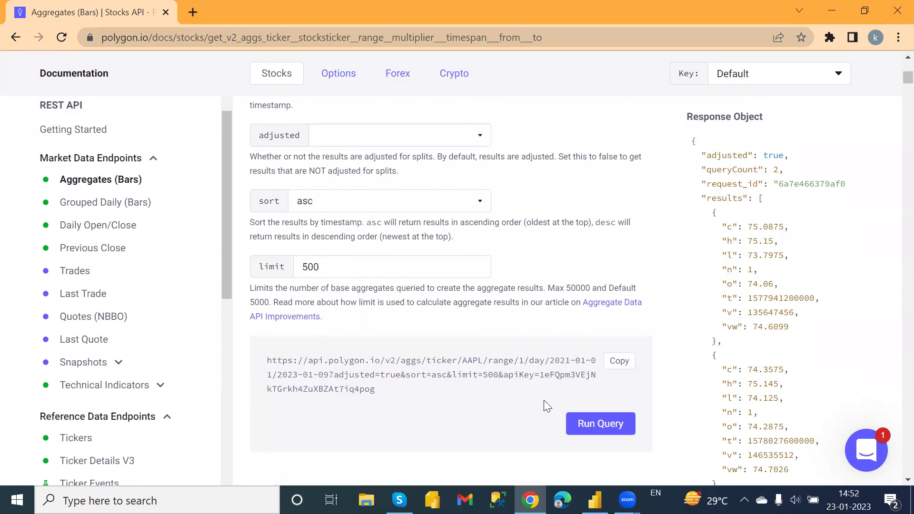
pyautogui.click(592, 424)
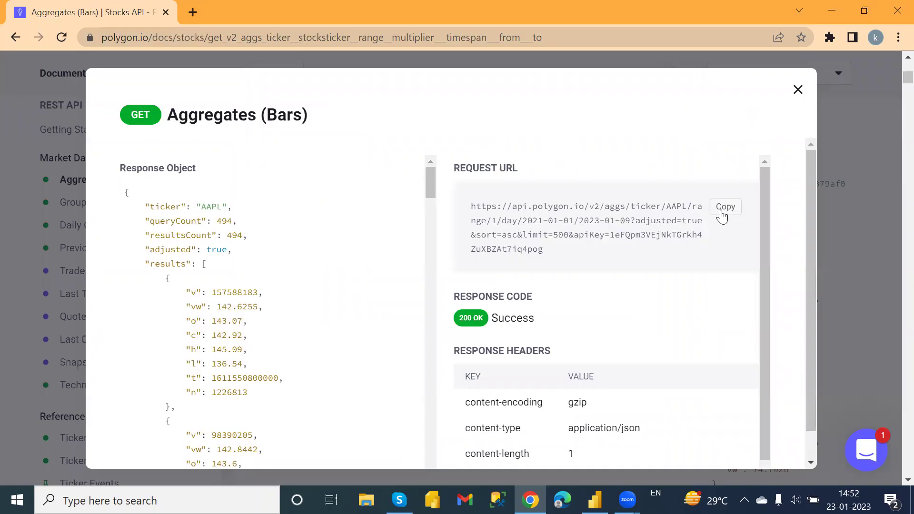
pyautogui.click(722, 210)
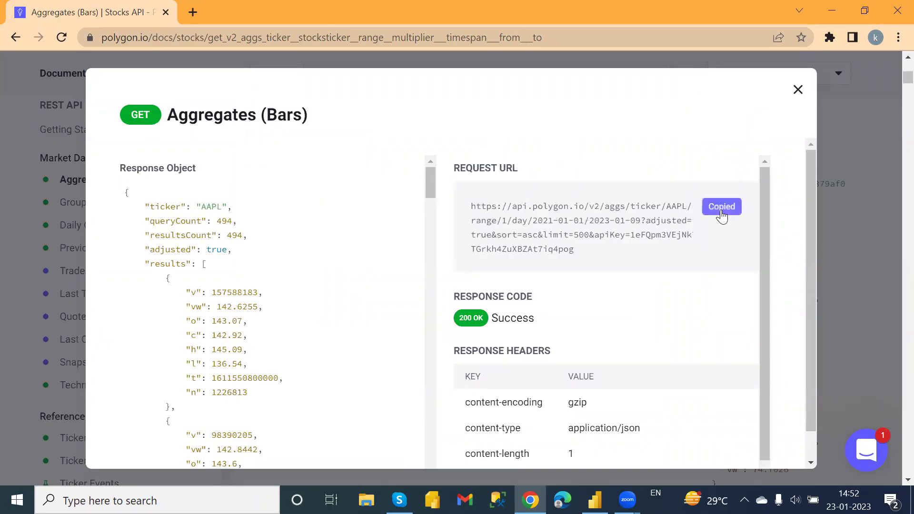
# - Switch to Power BI Desktop and connect to a Web data source with the copied request URL, including its API key, using anonymous access
pyautogui.hotkey('alt', 'Tab')
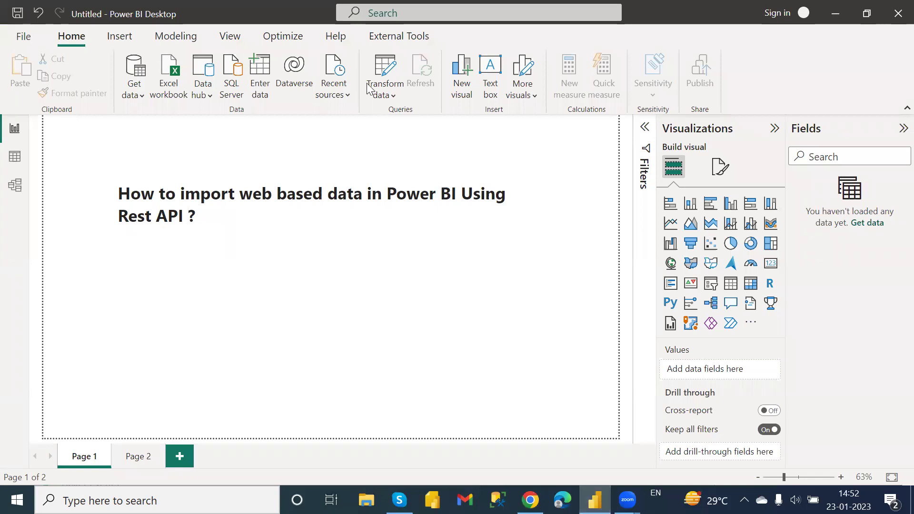
pyautogui.click(141, 96)
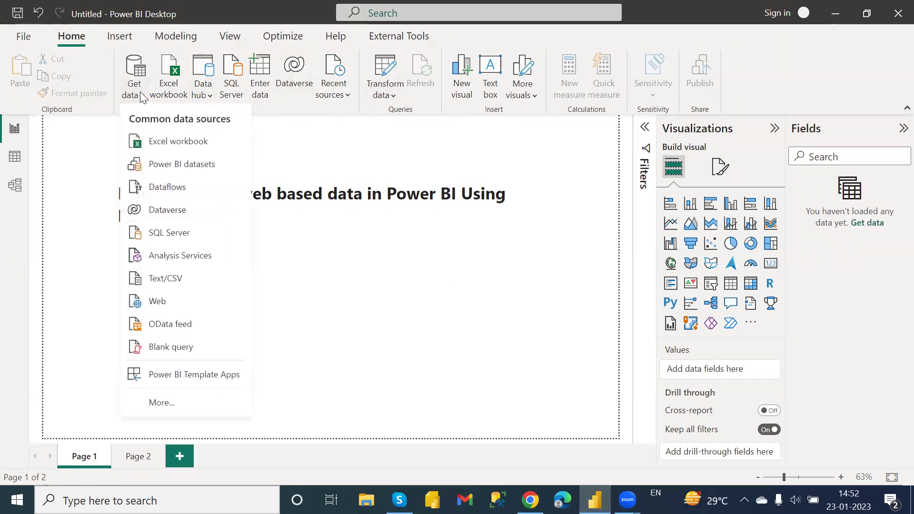
pyautogui.click(159, 305)
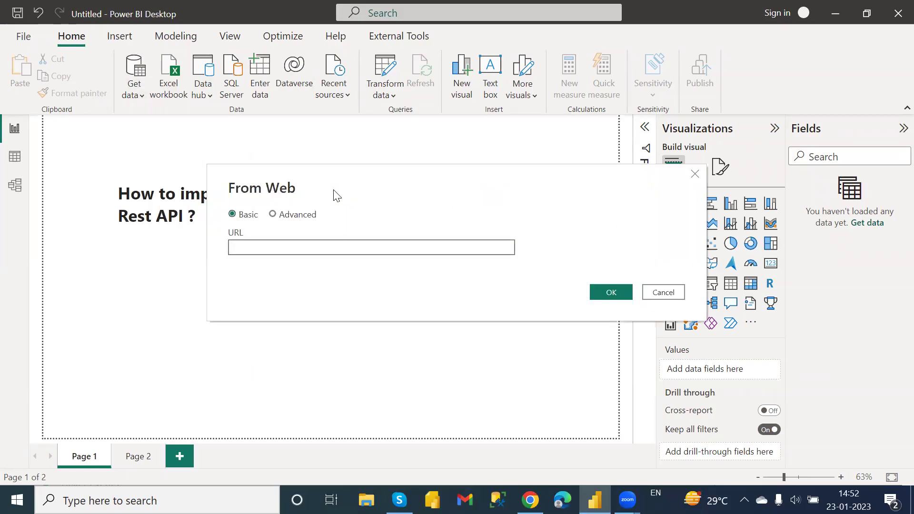
pyautogui.hotkey('ctrl', 'v')
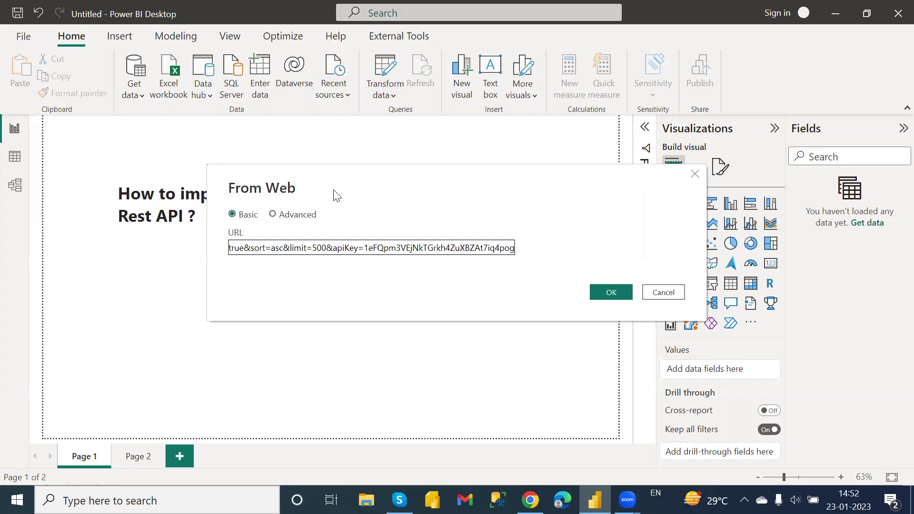
pyautogui.click(611, 292)
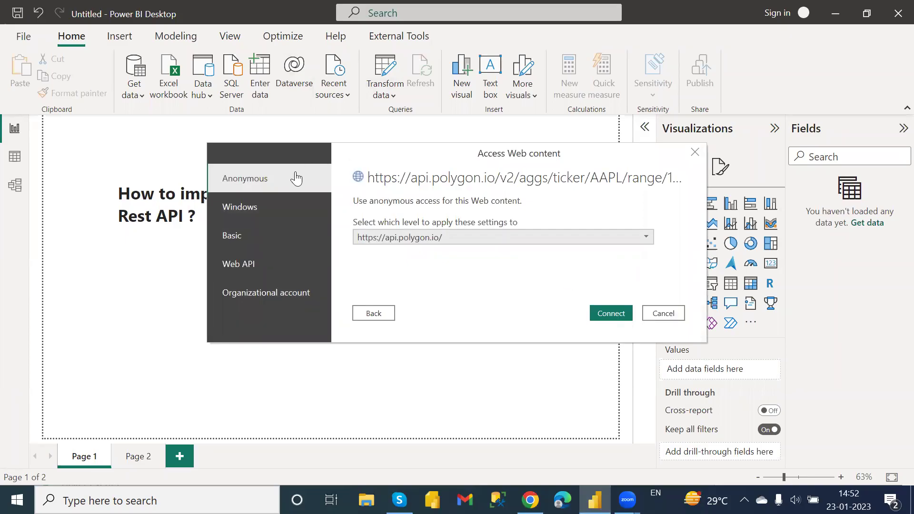
pyautogui.click(600, 314)
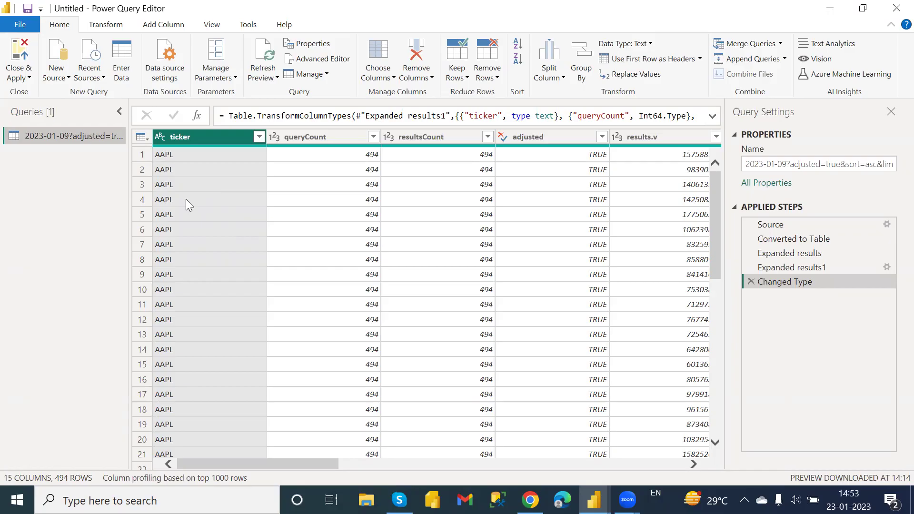
# - Rename the imported query as Apple
pyautogui.rightClick(95, 136)
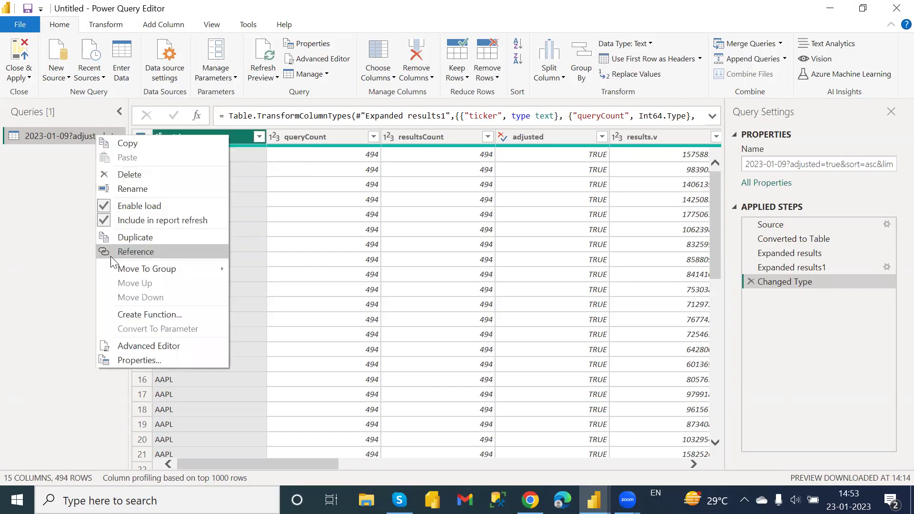
pyautogui.click(133, 189)
pyautogui.write('Apple')
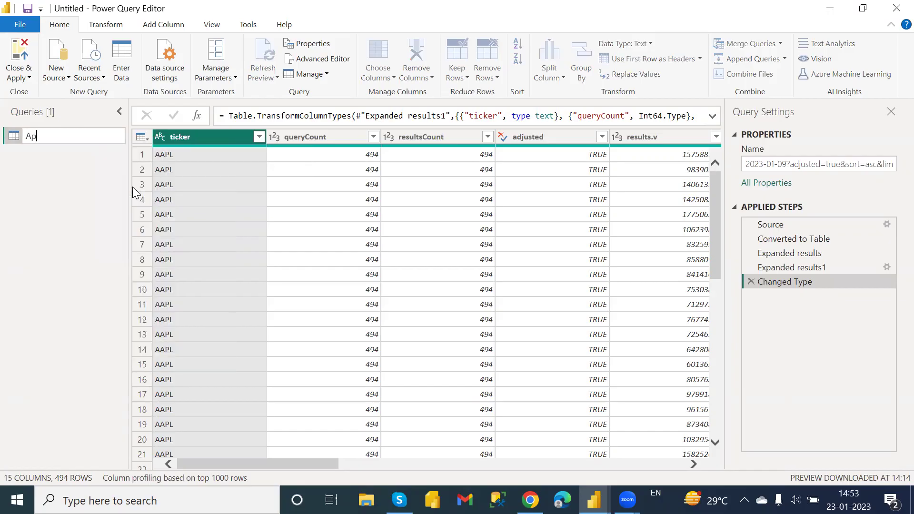
pyautogui.press('Return')
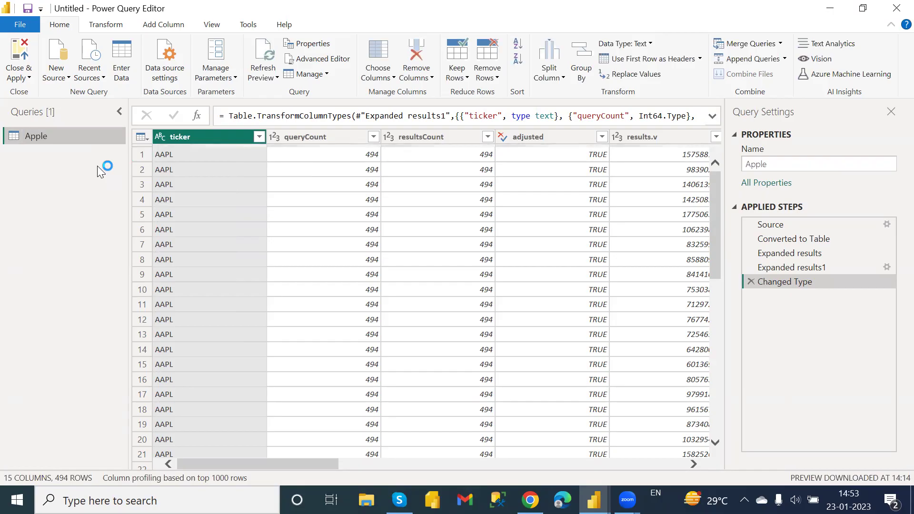
# - Start adding another Web source in Power Query and switch back to the Polygon.io documentation in Chrome
pyautogui.click(54, 78)
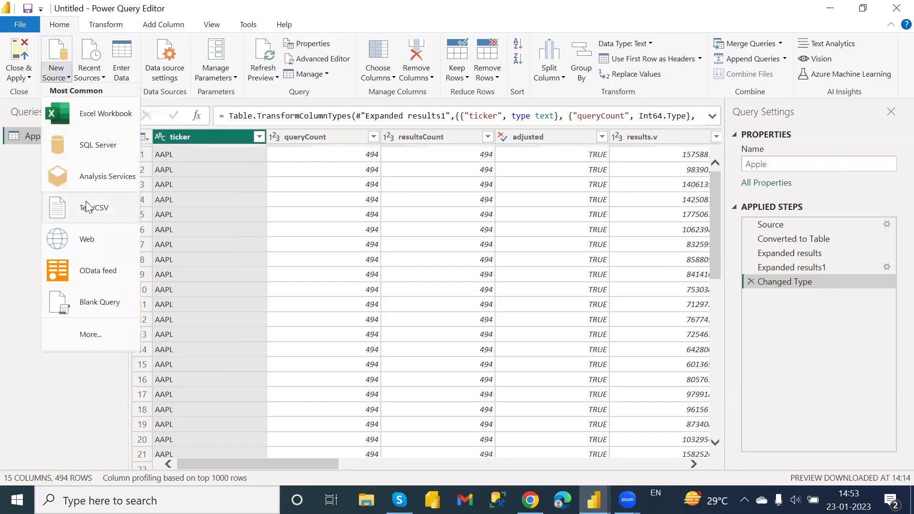
pyautogui.click(92, 244)
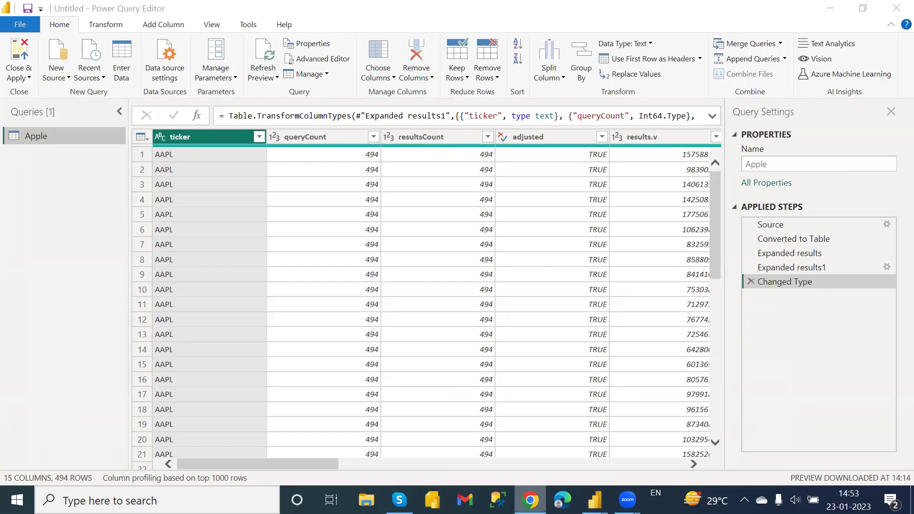
pyautogui.rightClick(530, 500)
pyautogui.click(530, 500)
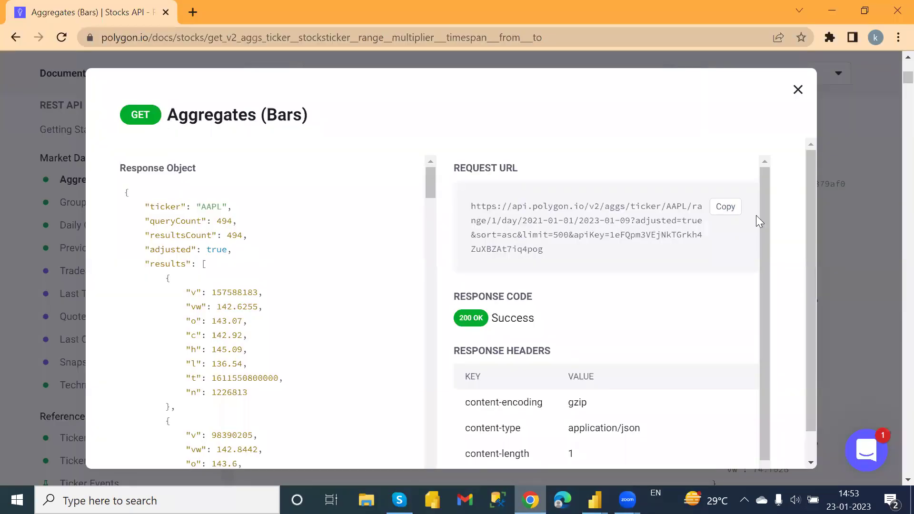
# - Close the AAPL query response and set the stocksTicker parameter to AMZN
pyautogui.click(798, 89)
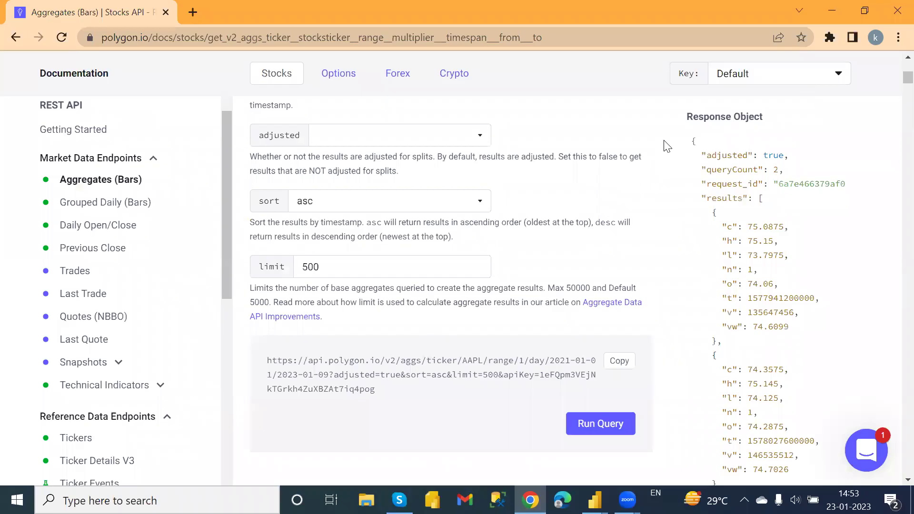
pyautogui.scroll(5, 667, 146)
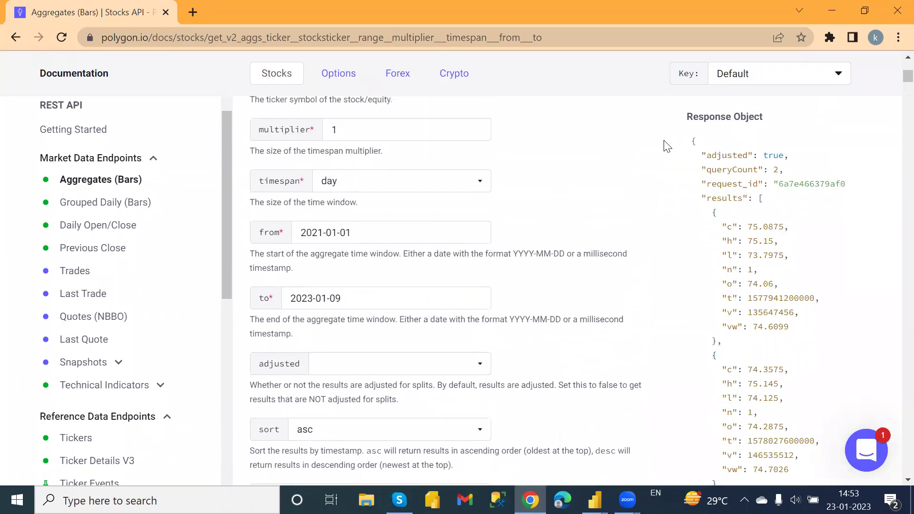
pyautogui.scroll(3, 667, 147)
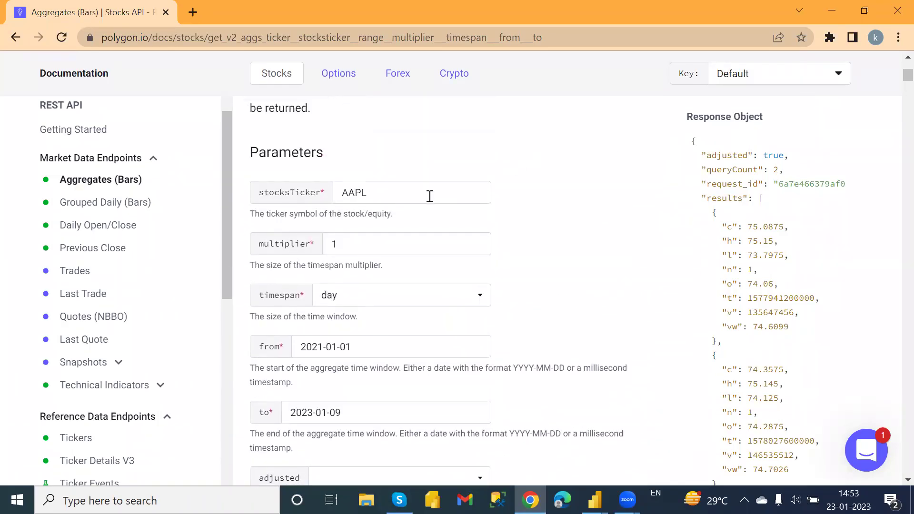
pyautogui.click(430, 196)
pyautogui.press('BackSpace')
pyautogui.press('BackSpace')
pyautogui.press('BackSpace')
pyautogui.press('BackSpace')
pyautogui.write('A')
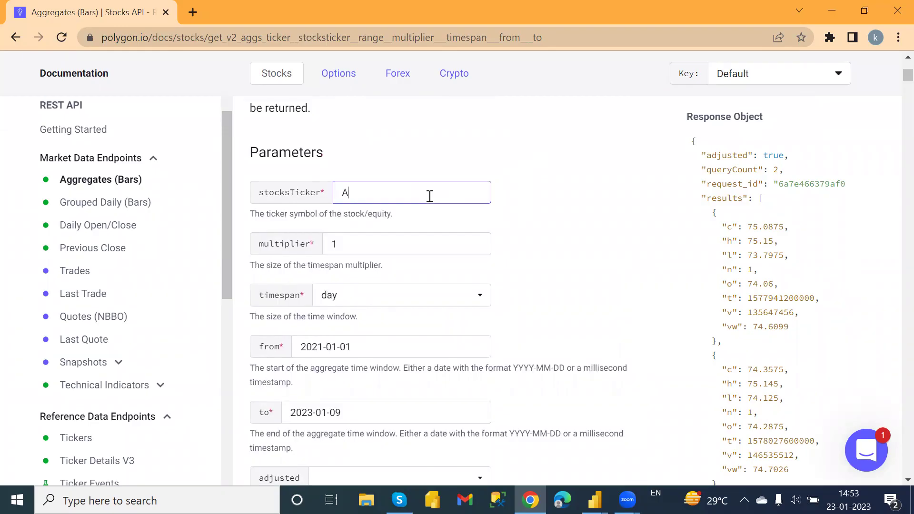
pyautogui.write('MZN')
pyautogui.click(614, 196)
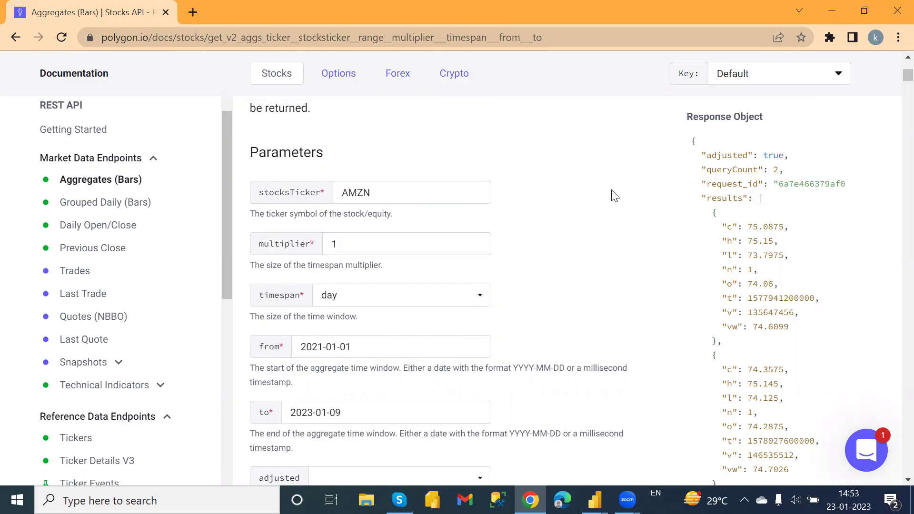
# - Run the AMZN aggregates query and copy its request URL
pyautogui.scroll(-3, 688, 270)
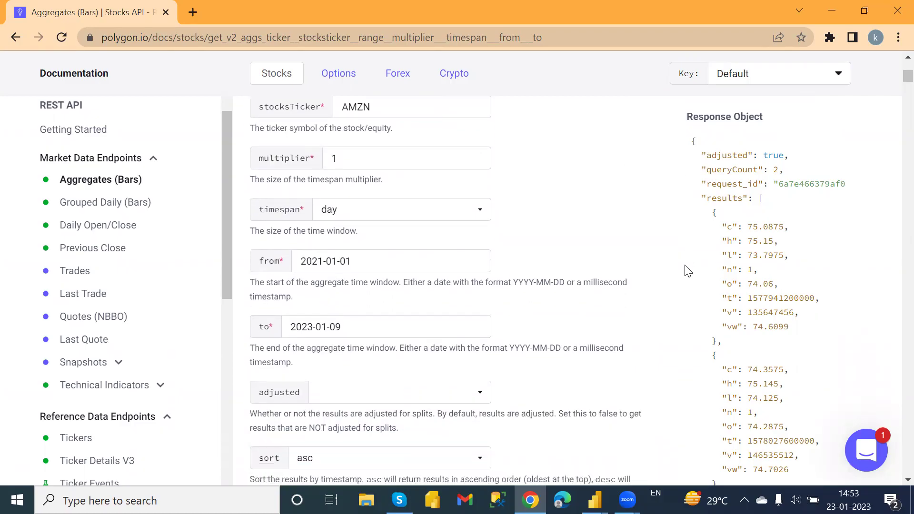
pyautogui.scroll(-2, 689, 271)
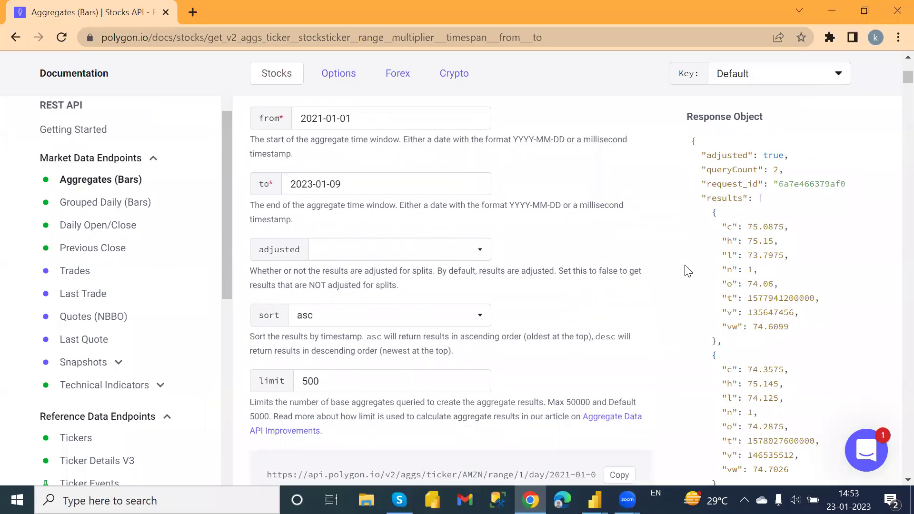
pyautogui.scroll(-3, 688, 271)
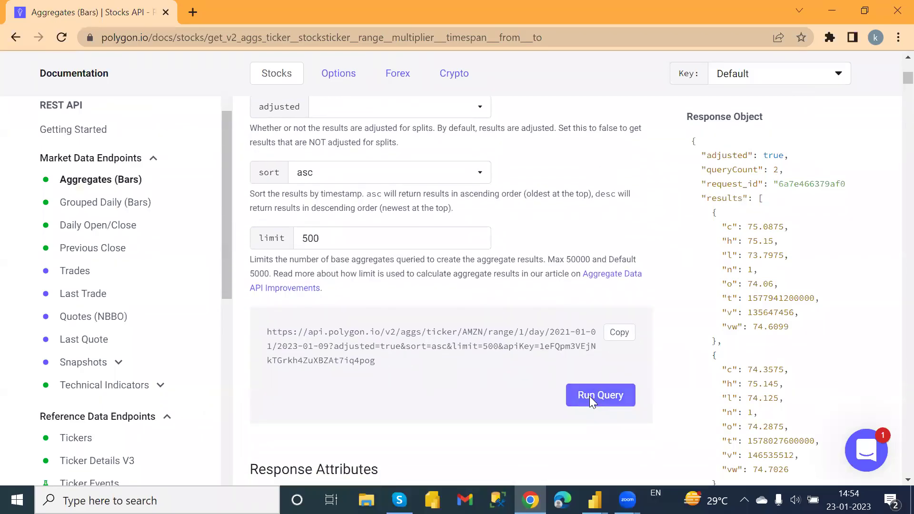
pyautogui.click(590, 396)
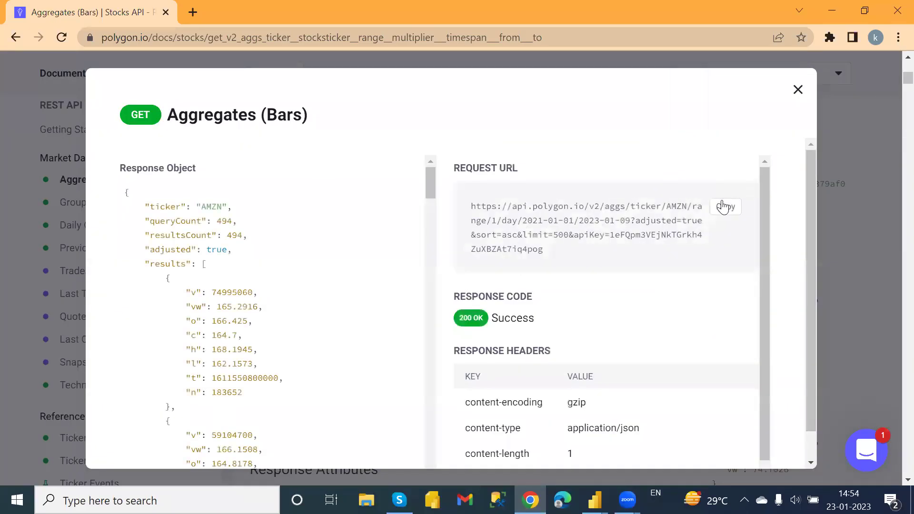
pyautogui.click(723, 208)
# - Switch to Power Query Editor and try to connect the Web source with the copied AMZN request URL, including its API key
pyautogui.moveTo(594, 500)
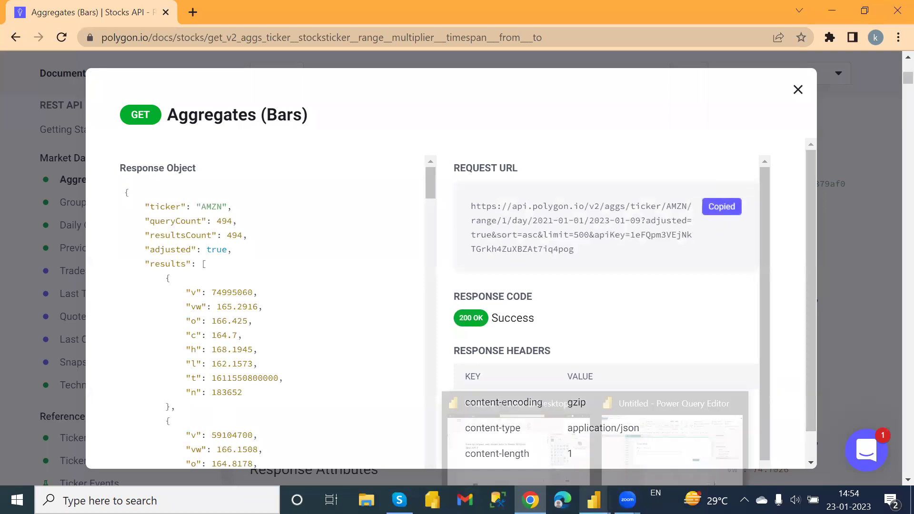
pyautogui.click(637, 407)
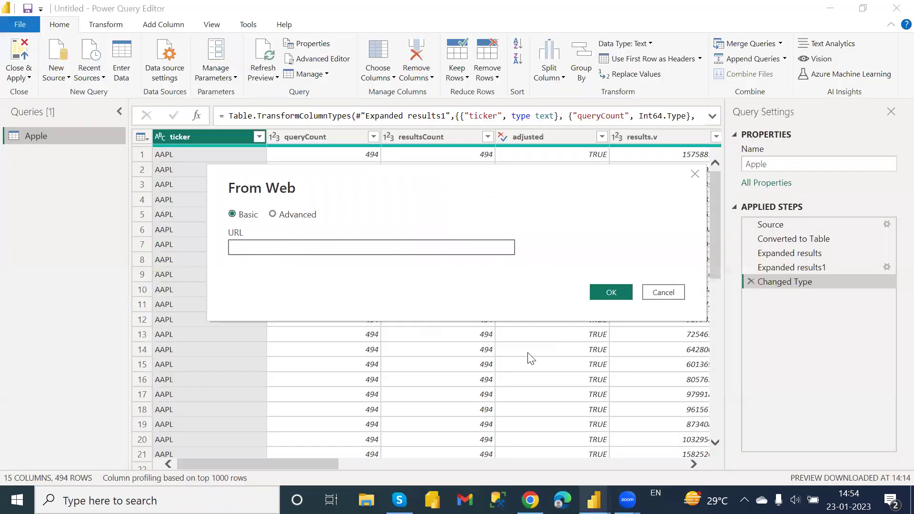
pyautogui.hotkey('ctrl', 'v')
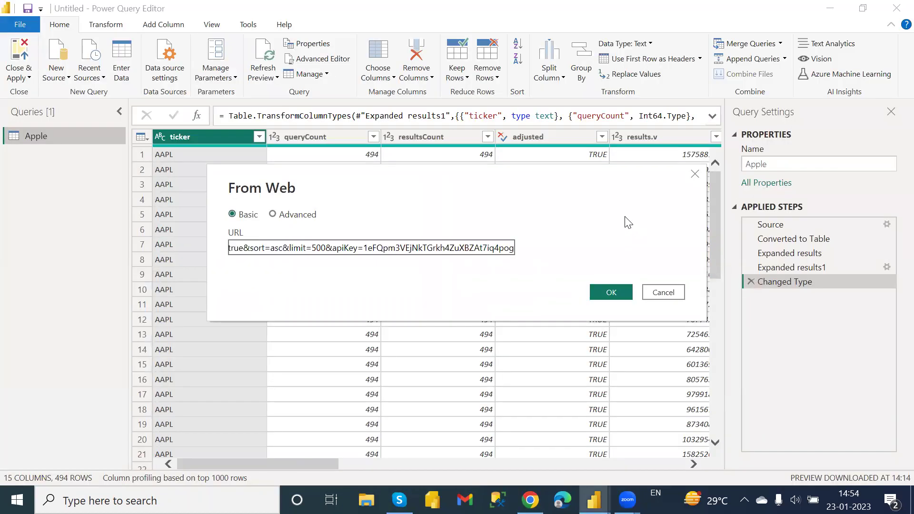
pyautogui.click(610, 292)
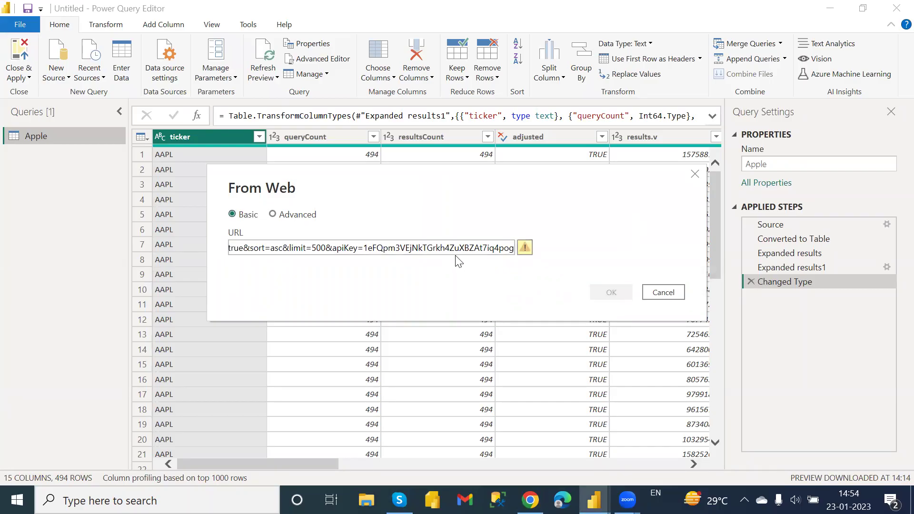
pyautogui.click(475, 248)
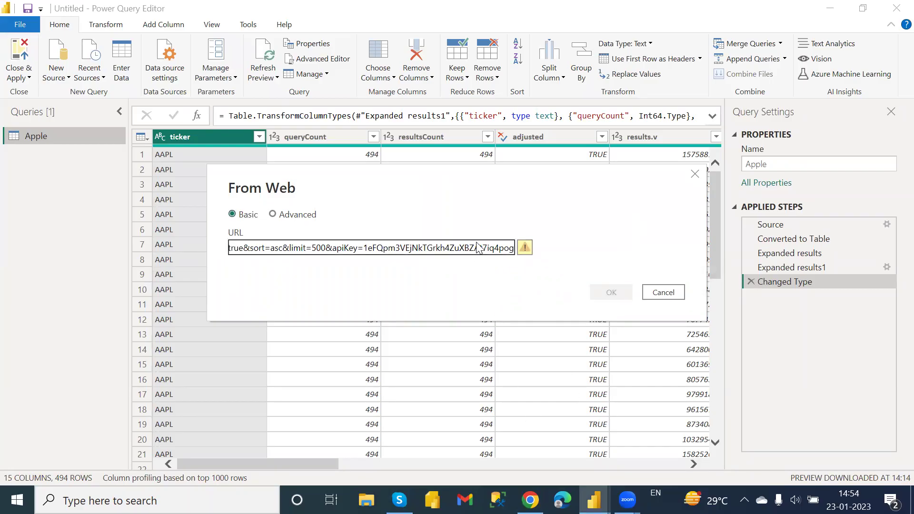
# - Copy the AMZN request URL again from Chrome and import it in Power Query Editor as the Web source, including its API key
pyautogui.hotkey('alt', 'Tab')
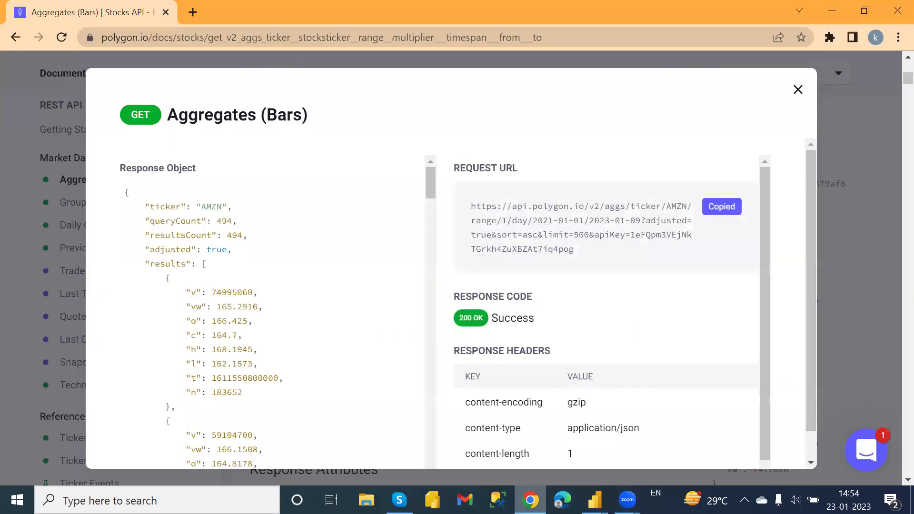
pyautogui.click(718, 209)
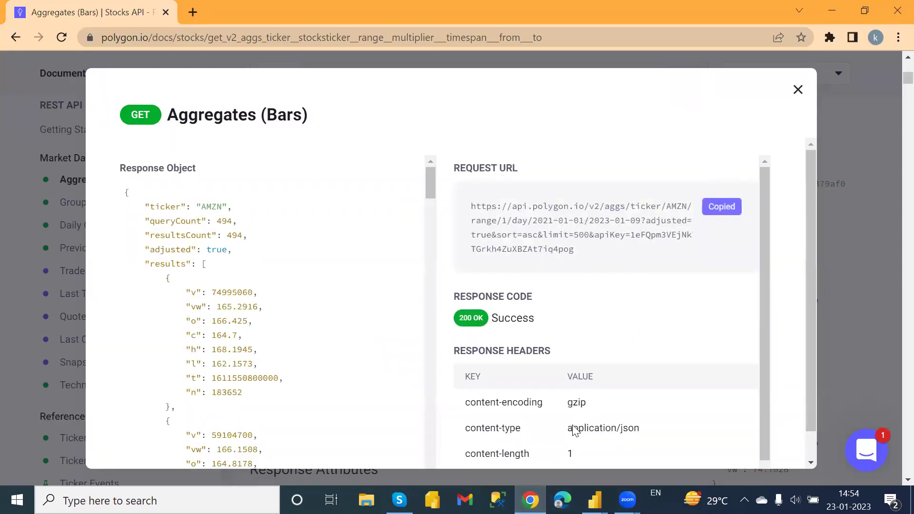
pyautogui.moveTo(594, 500)
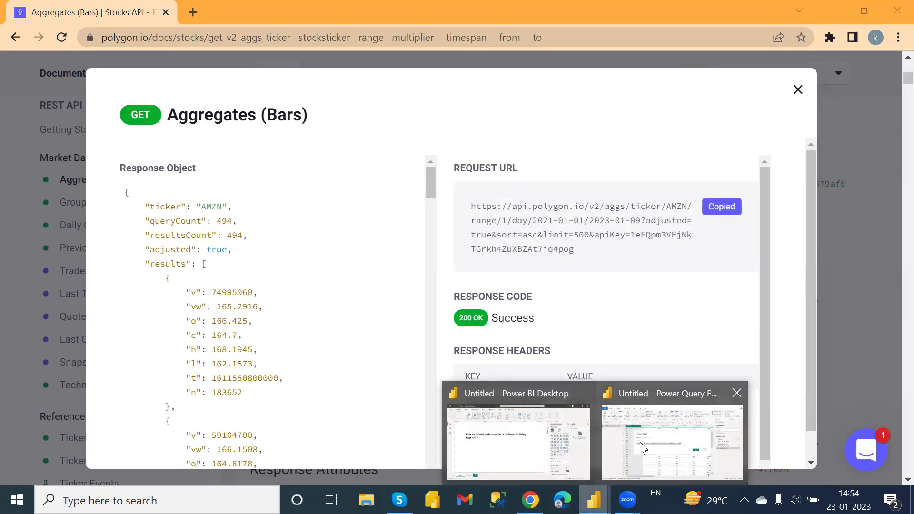
pyautogui.click(671, 438)
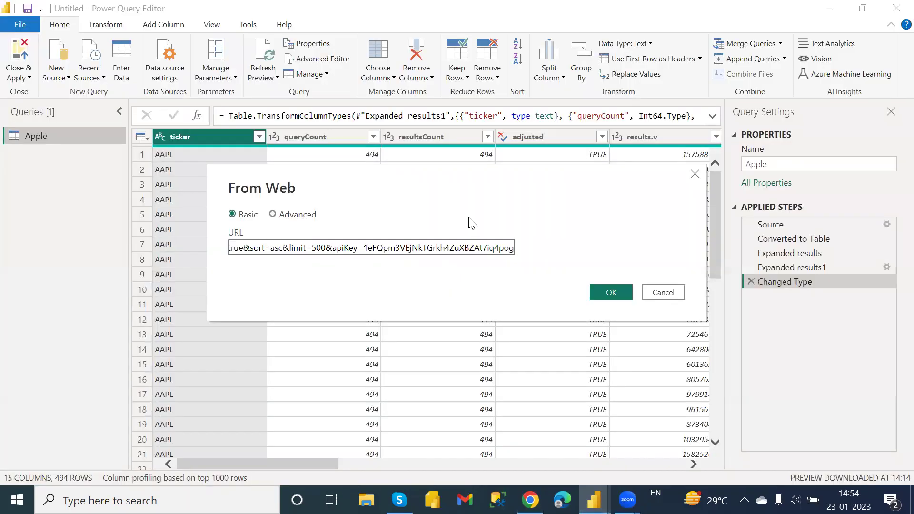
pyautogui.hotkey('ctrl', 'a')
pyautogui.click(454, 248)
pyautogui.click(619, 294)
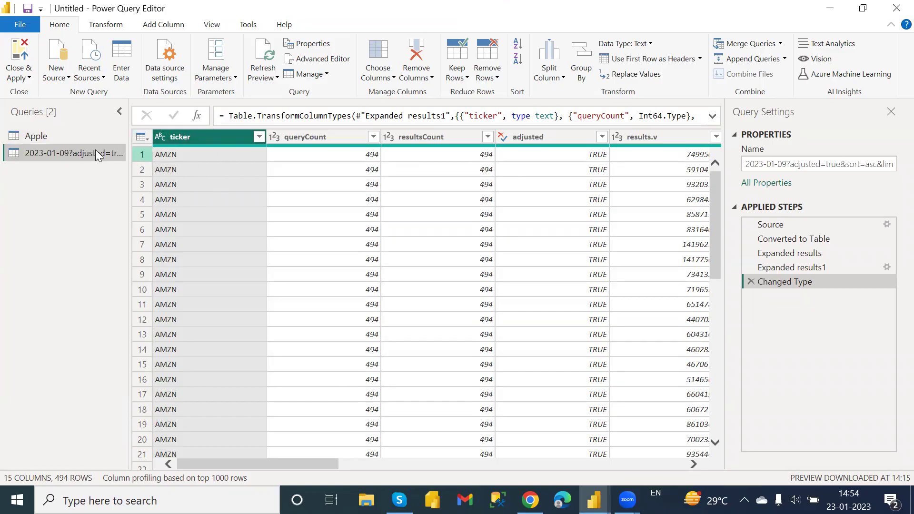
# - Rename the newly imported AMZN query as Amazon
pyautogui.rightClick(65, 154)
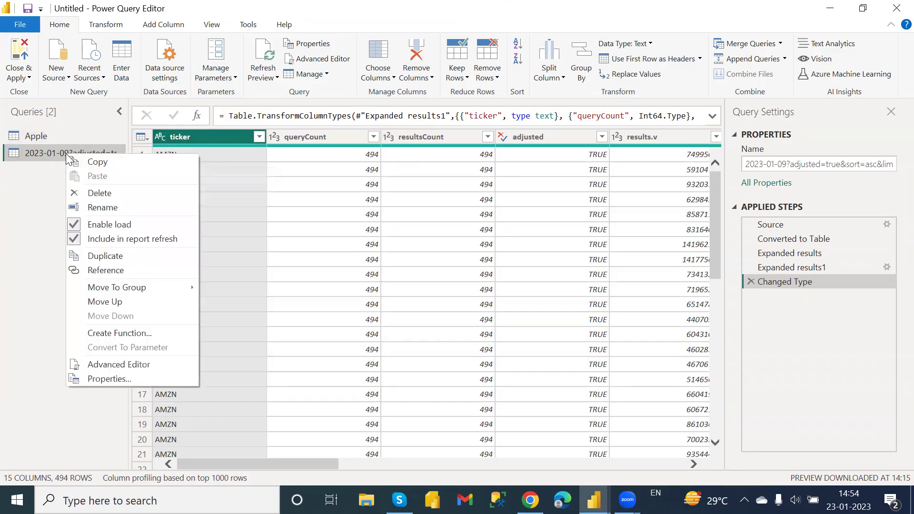
pyautogui.click(107, 207)
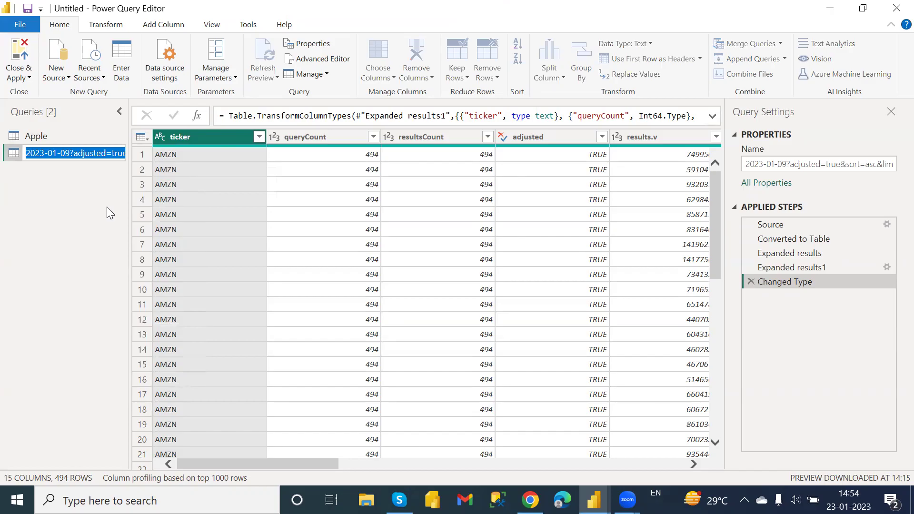
pyautogui.write('a')
pyautogui.press('BackSpace')
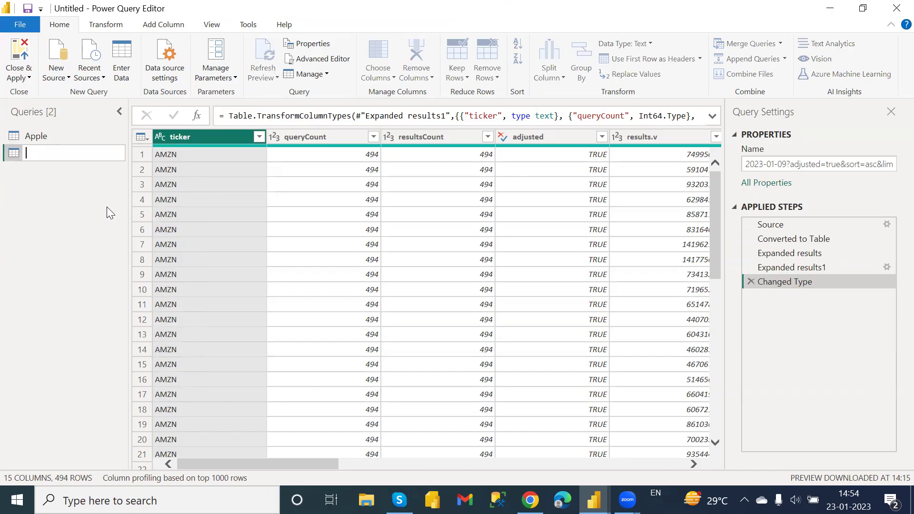
pyautogui.write('Amazon')
pyautogui.press('Return')
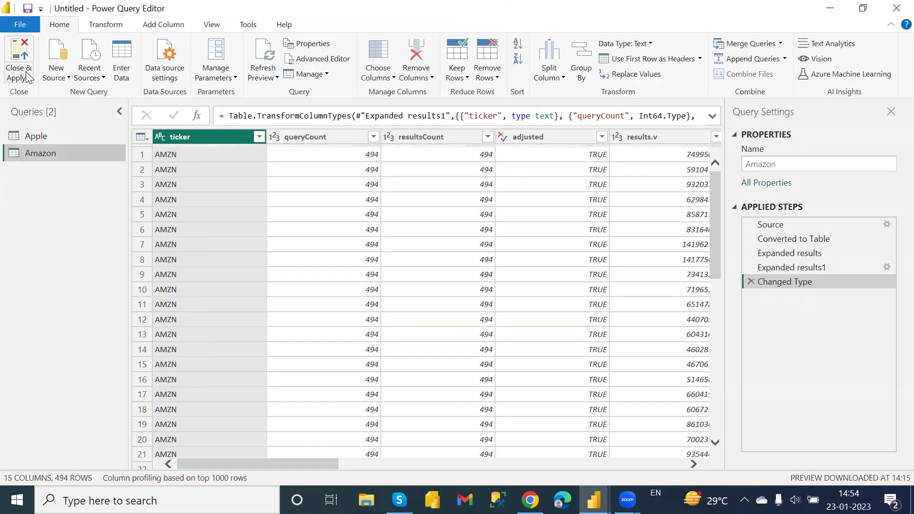
# - Close Power Query Editor and apply the pending query changes to load both tables into Power BI Desktop
pyautogui.click(19, 75)
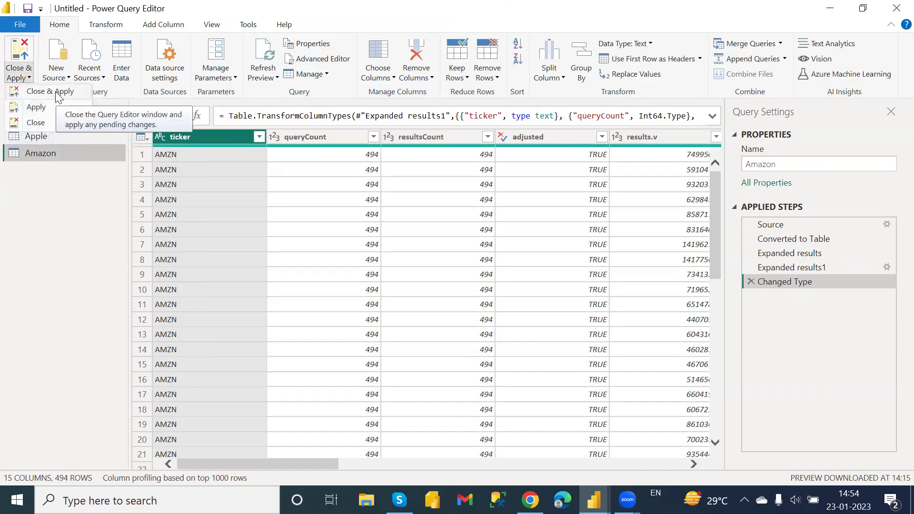
pyautogui.hotkey('alt', 'Tab')
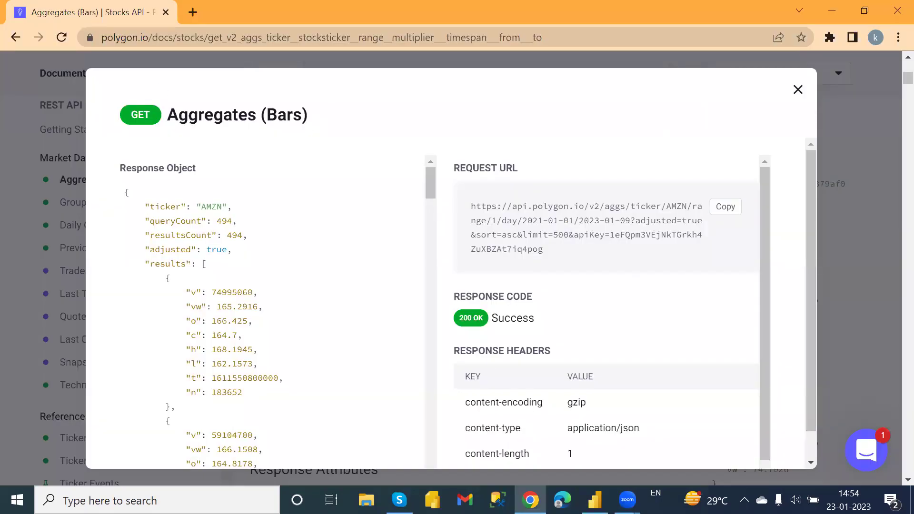
pyautogui.hotkey('alt', 'Tab')
pyautogui.moveTo(595, 500)
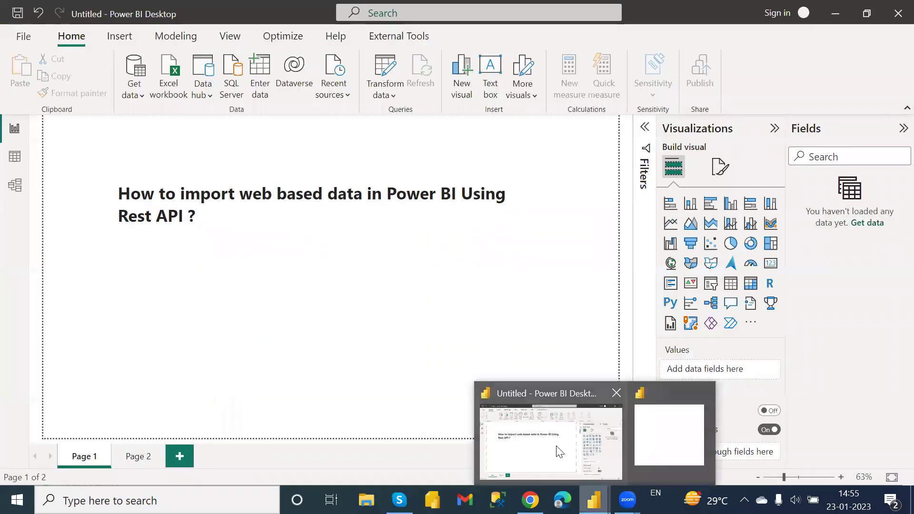
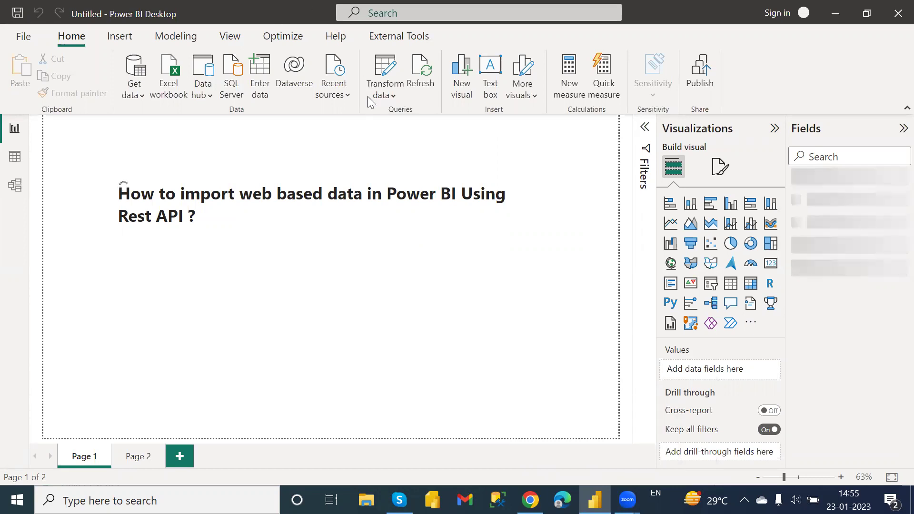
# - Examine the loaded Apple table in the data view and return to the report view
pyautogui.click(14, 157)
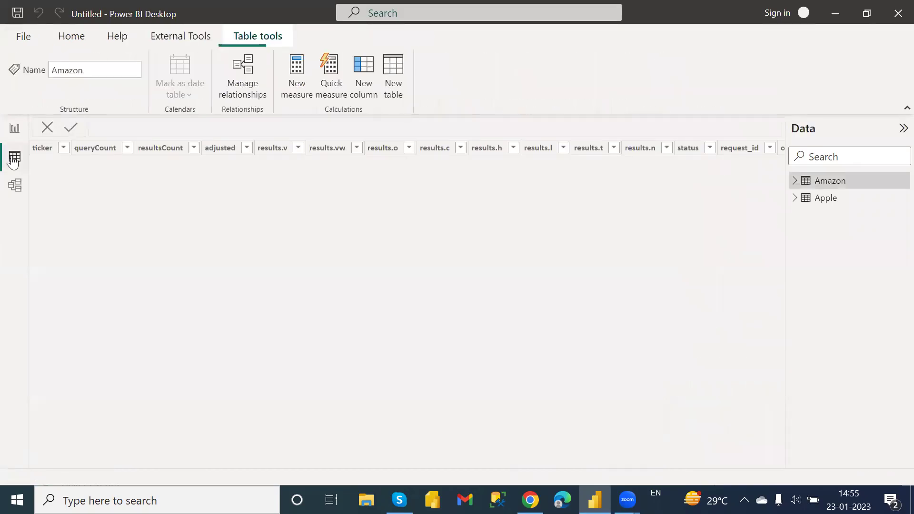
pyautogui.click(827, 200)
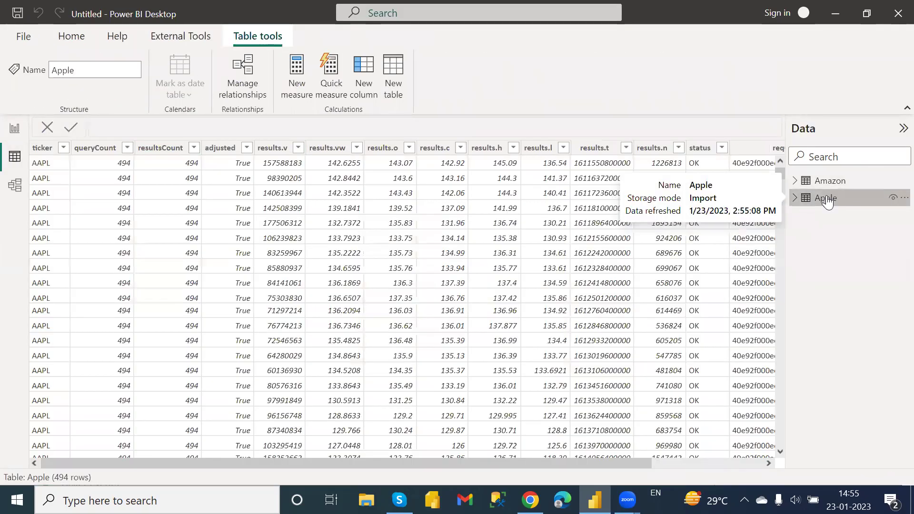
pyautogui.click(15, 134)
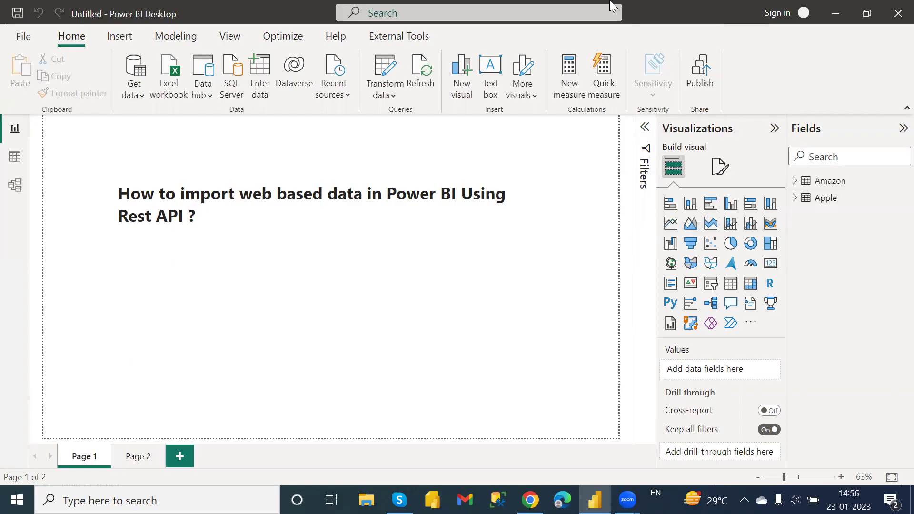
pyautogui.press('Tab')
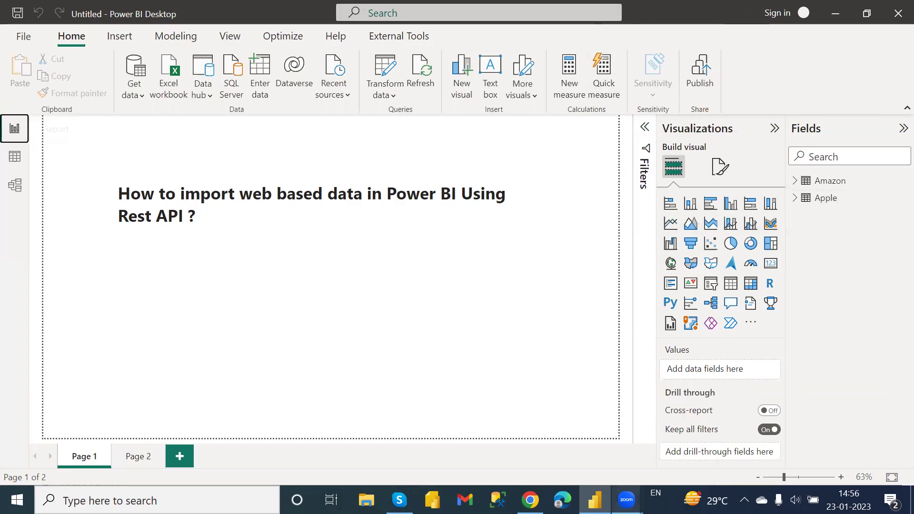
pyautogui.moveTo(627, 500)
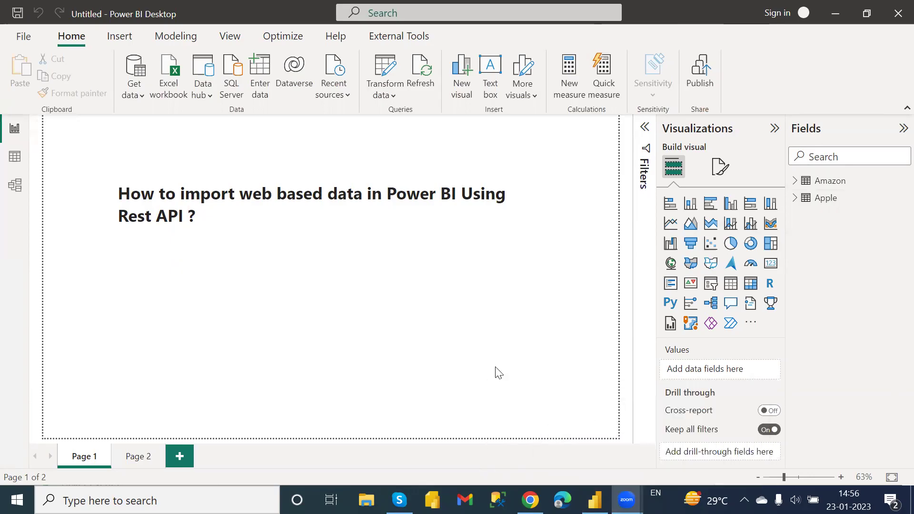